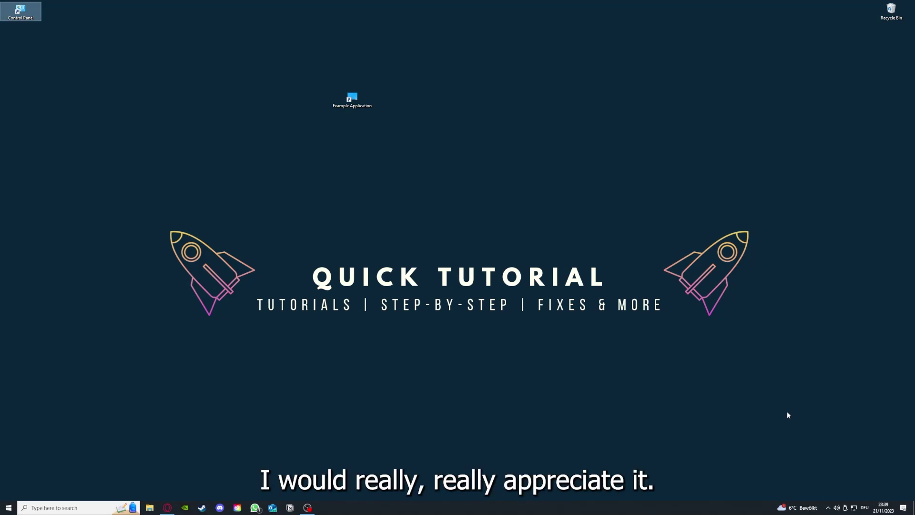
# Step: Box-select the desktop icons, launch the Example Application shortcut, and close the Desktop folder window
pyautogui.click(649, 340)
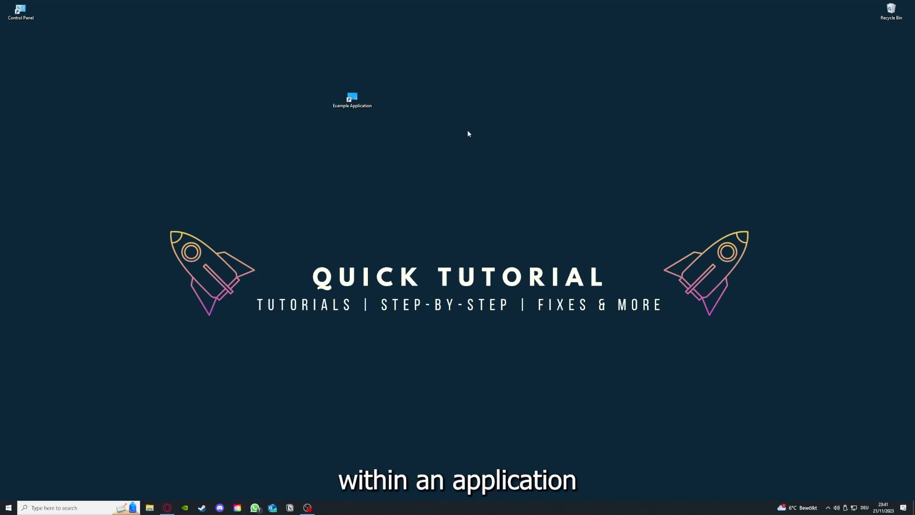
pyautogui.moveTo(120, 179); pyautogui.dragTo(774, 383)
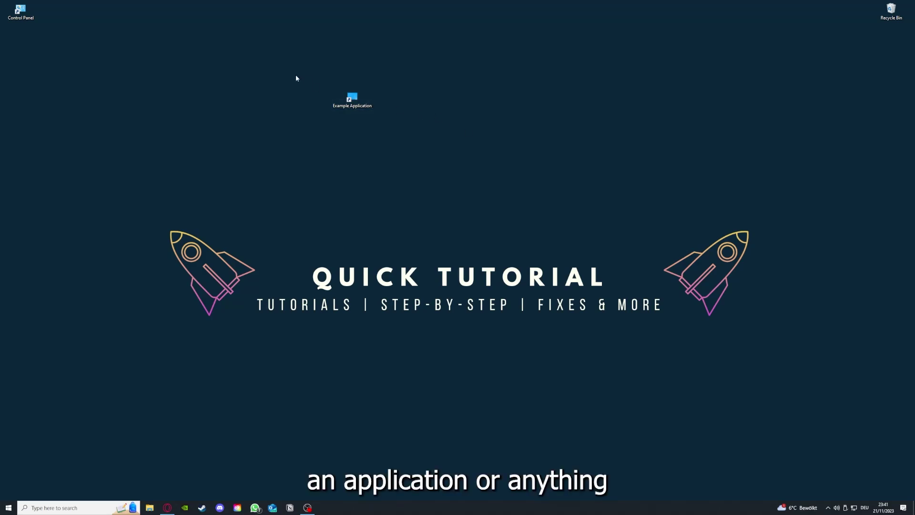
pyautogui.moveTo(121, 179); pyautogui.dragTo(773, 384)
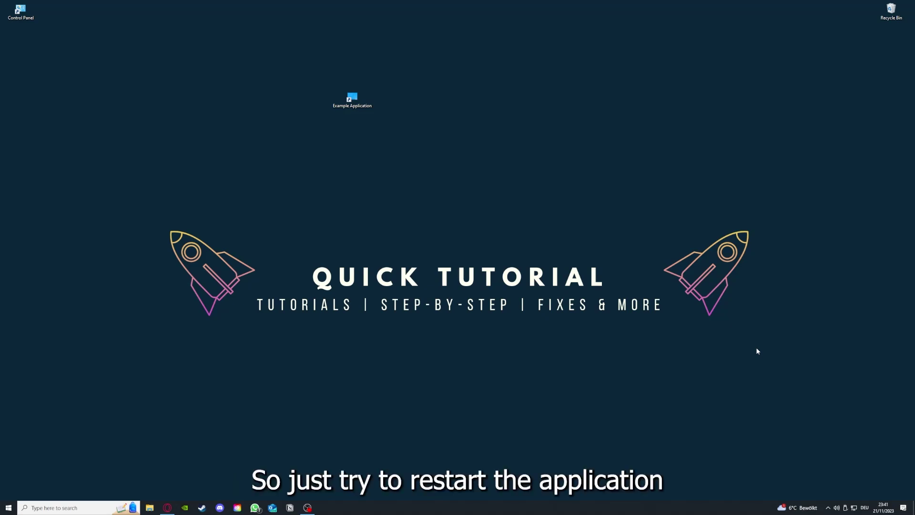
pyautogui.doubleClick(352, 99)
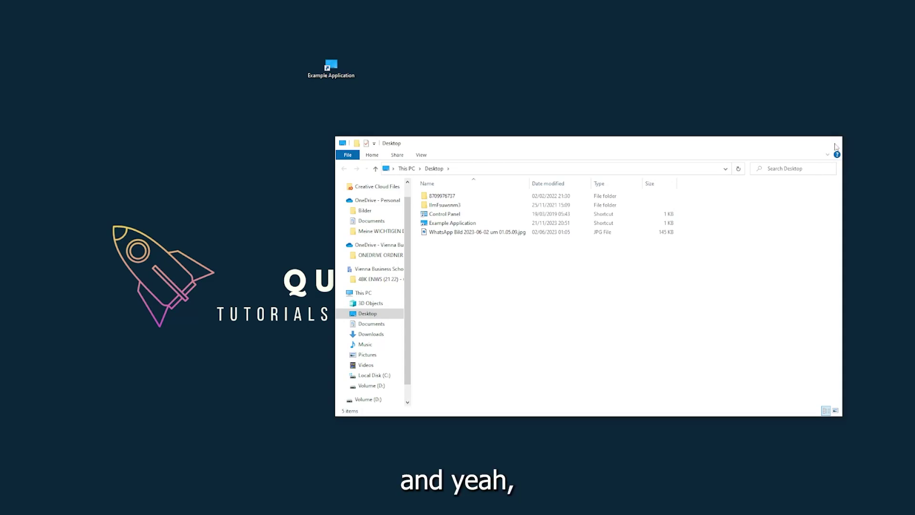
pyautogui.click(834, 146)
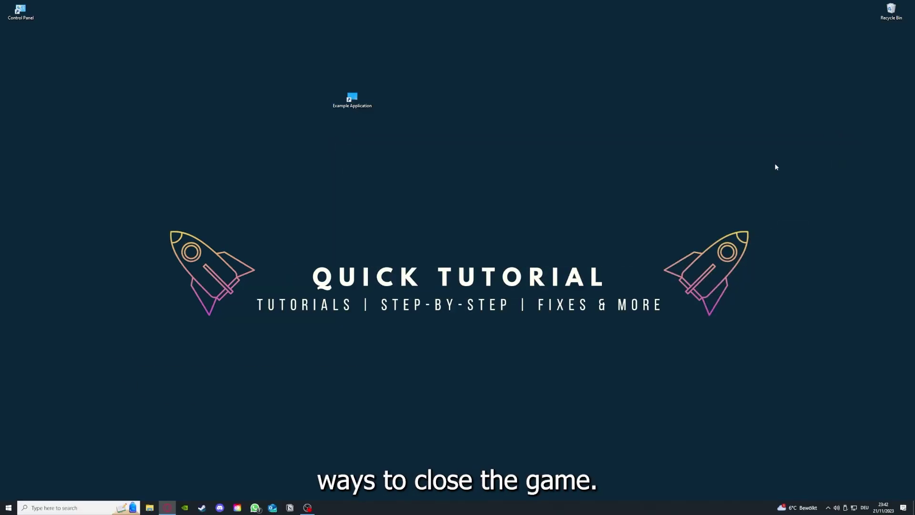
# Step: Open Task Manager from the taskbar and end the Task Manager process
pyautogui.rightClick(344, 509)
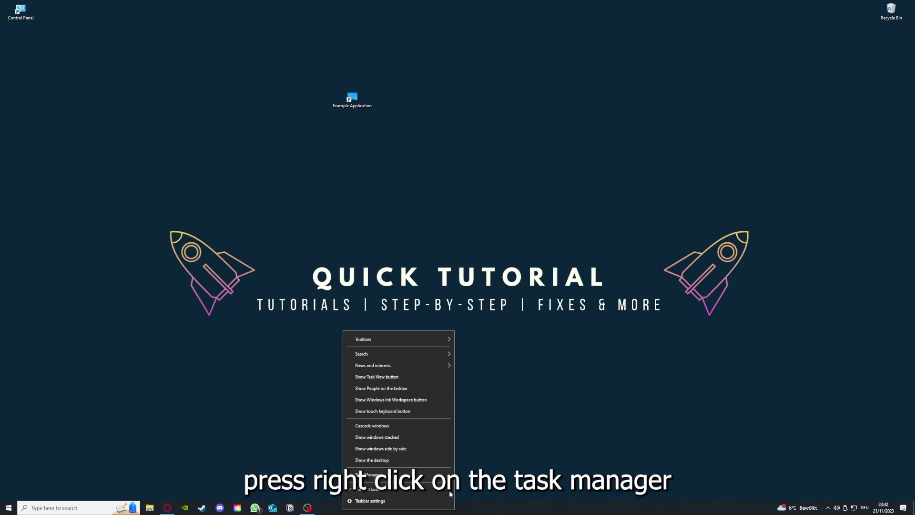
pyautogui.click(410, 478)
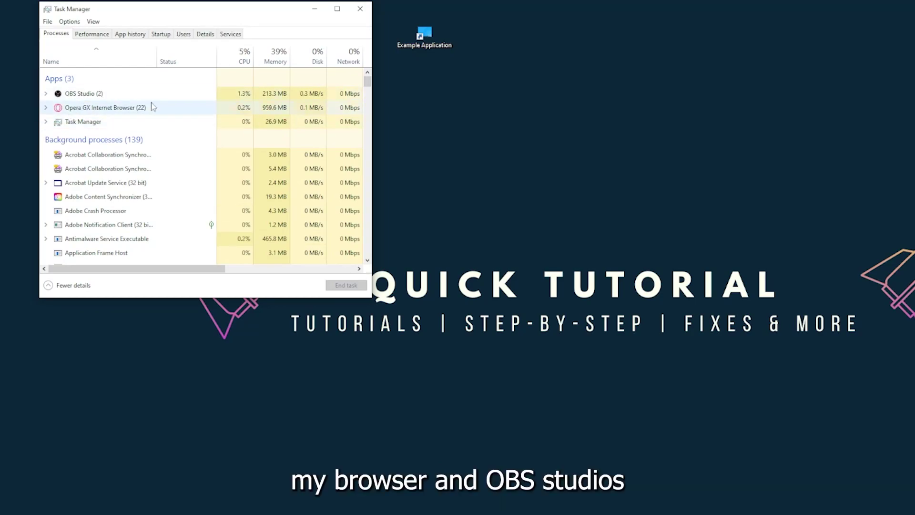
pyautogui.click(172, 123)
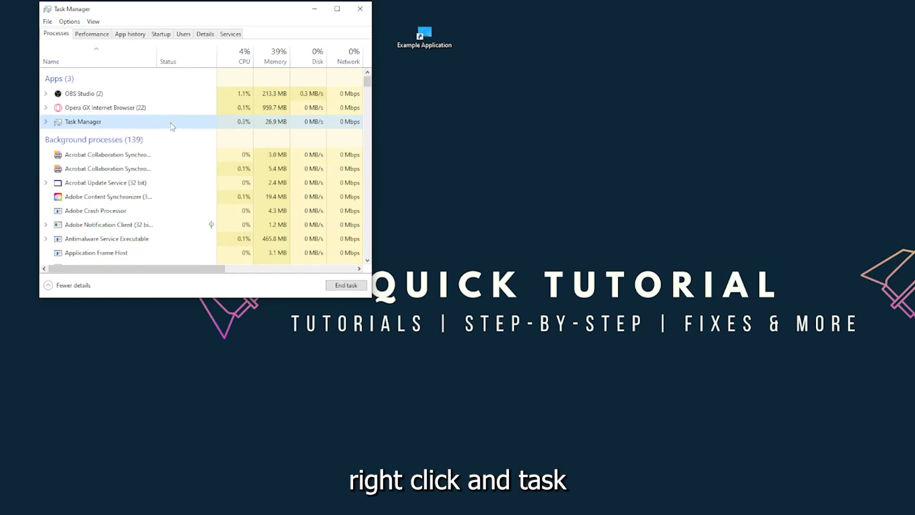
pyautogui.click(341, 288)
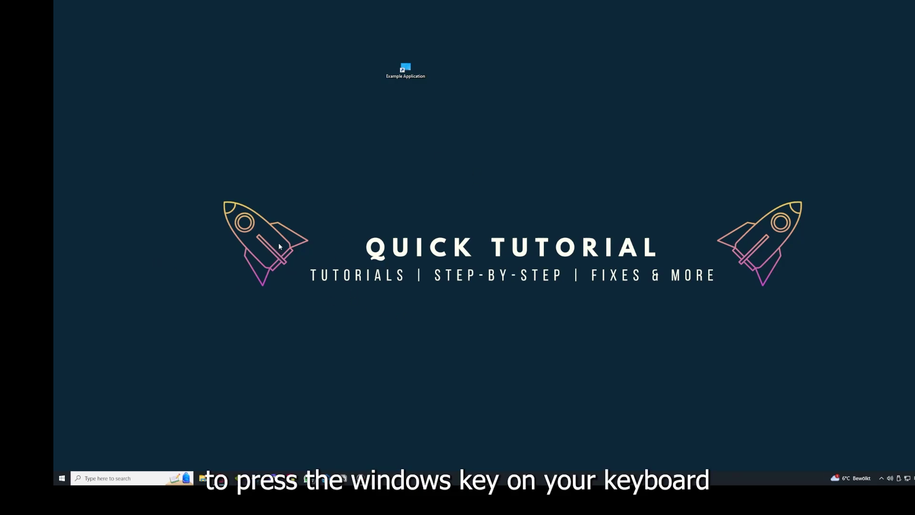
# Step: Bring up the Start menu's power options: Sleep, Shut down and Restart
pyautogui.press('super')
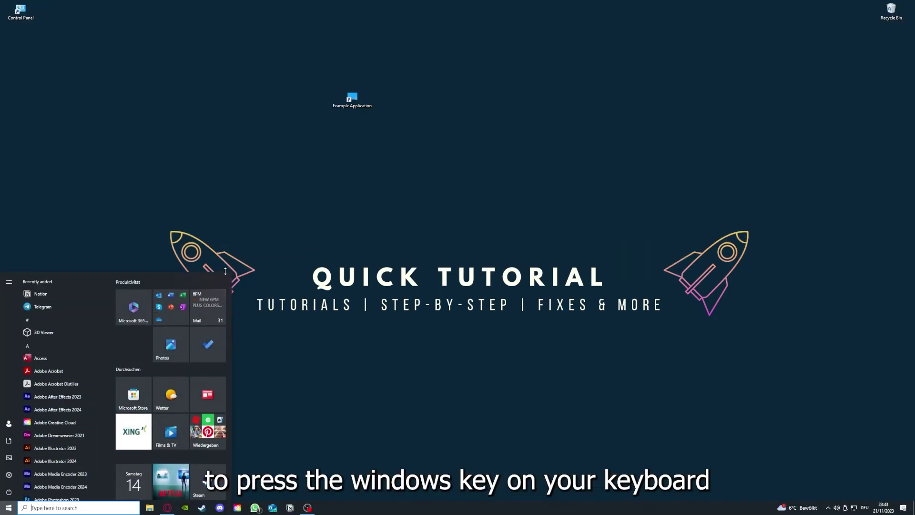
pyautogui.press('super')
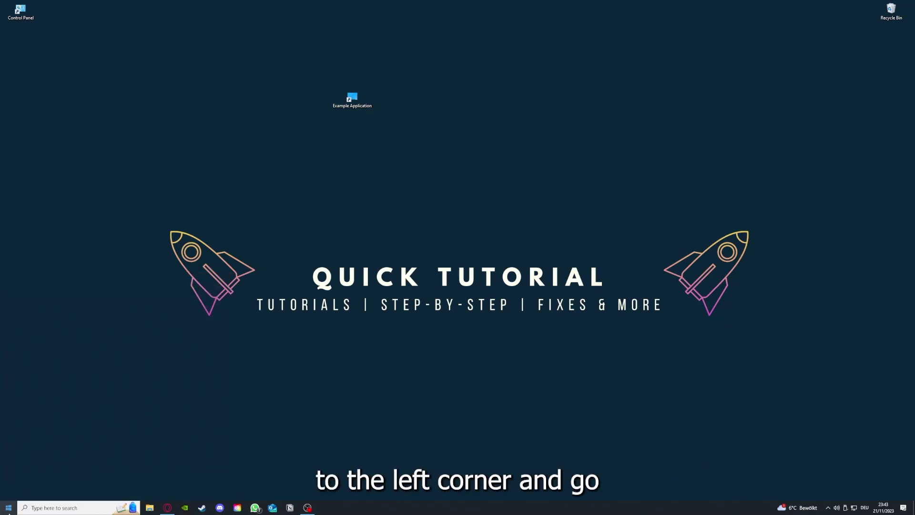
pyautogui.click(10, 503)
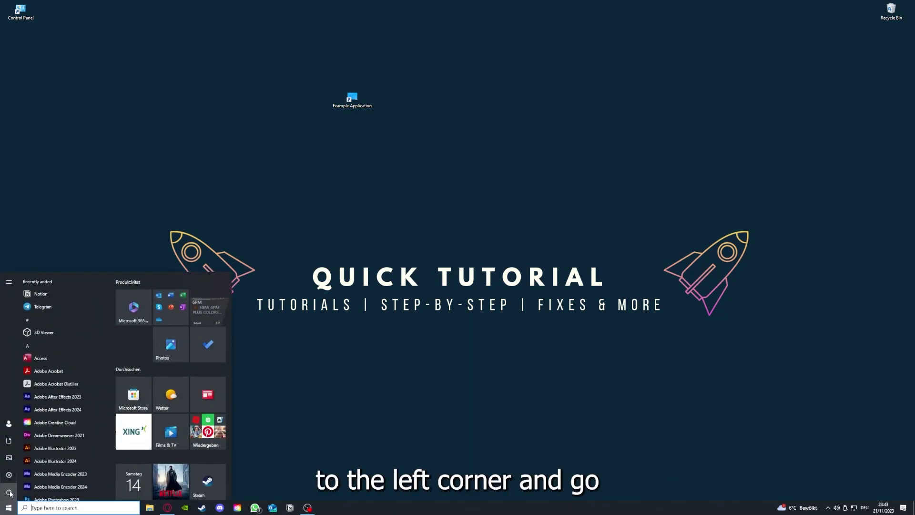
pyautogui.moveTo(10, 493)
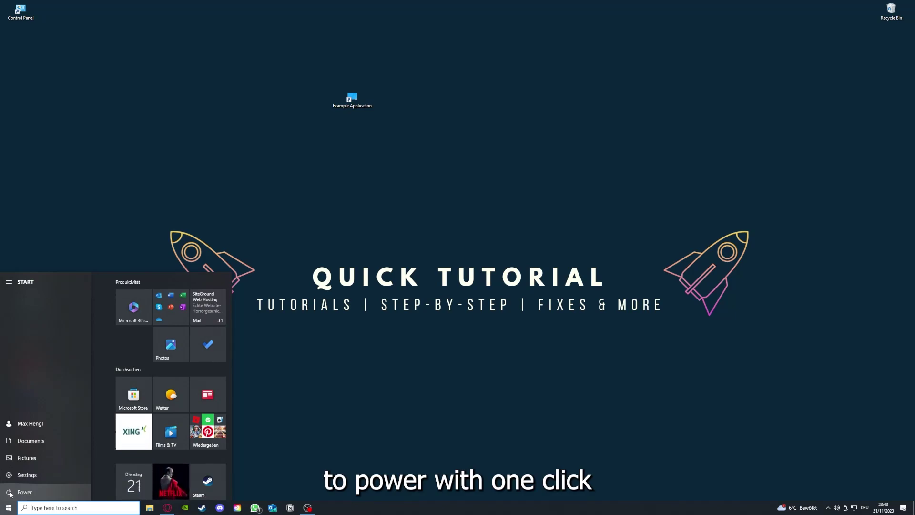
pyautogui.click(10, 492)
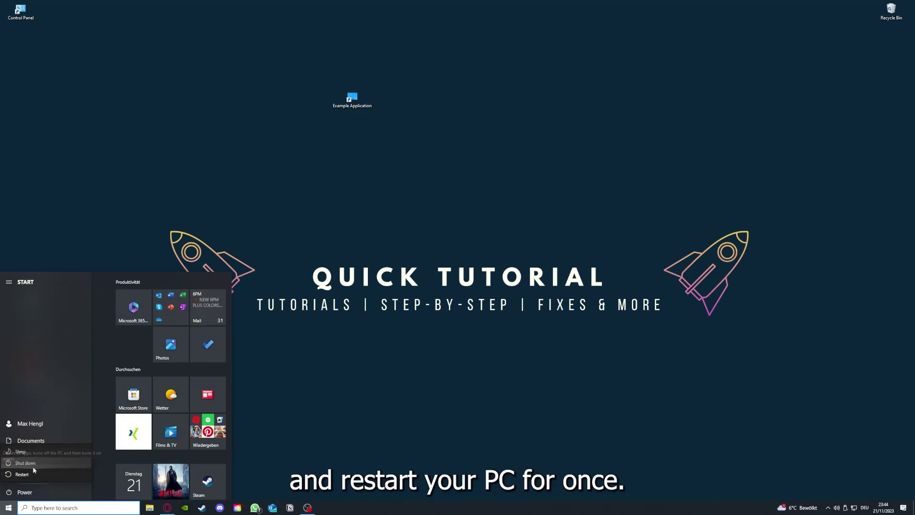
# Step: Dismiss the Start menu without restarting and open Task Manager on its Startup tab
pyautogui.click(365, 367)
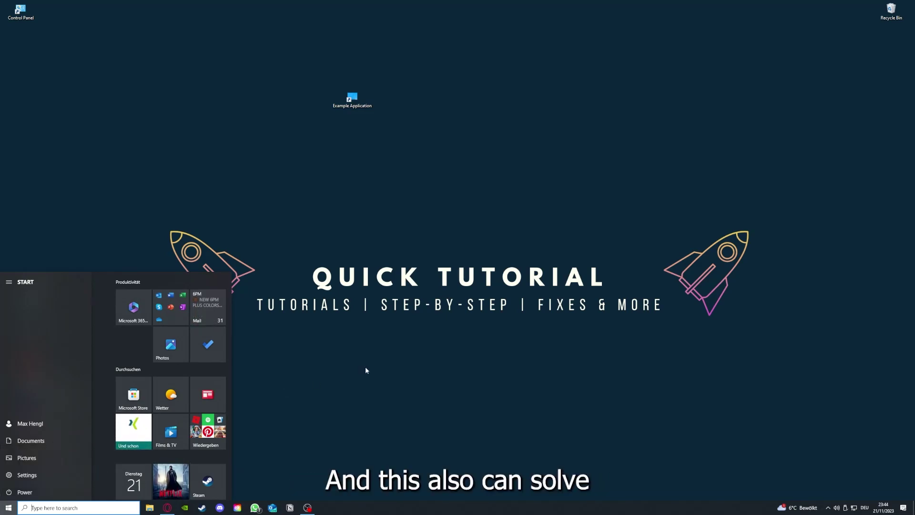
pyautogui.click(361, 365)
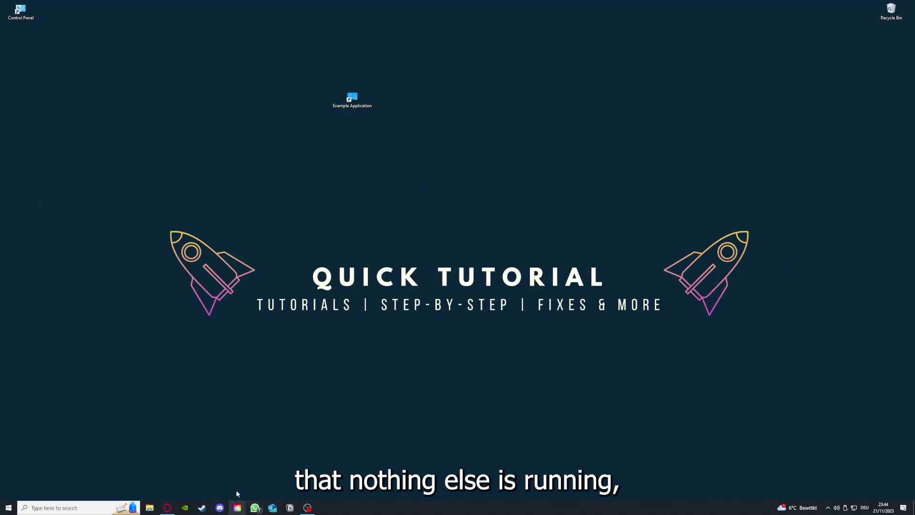
pyautogui.rightClick(355, 507)
pyautogui.click(388, 468)
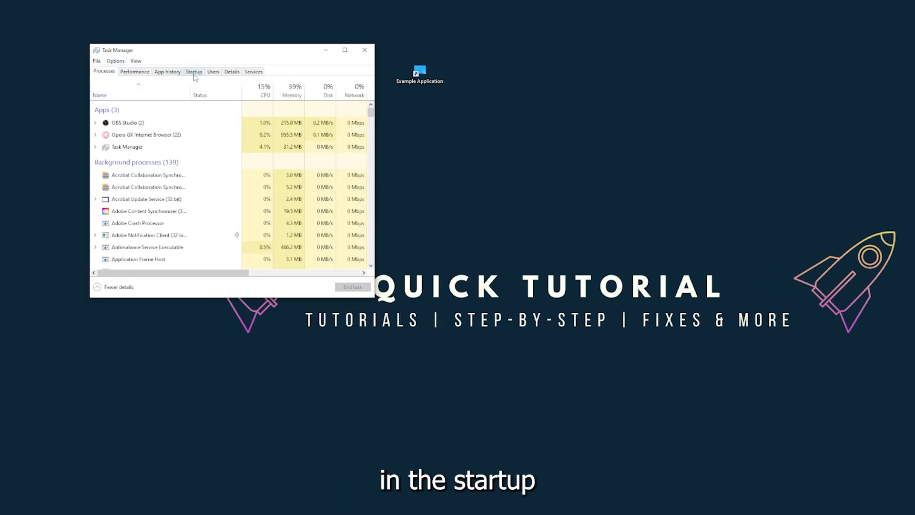
pyautogui.click(193, 72)
pyautogui.scroll(-3, 200, 214)
pyautogui.scroll(3, 200, 214)
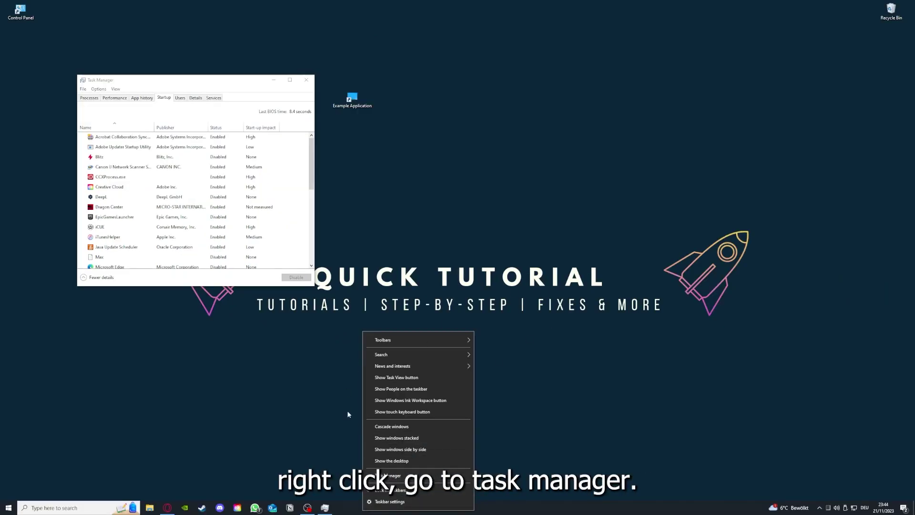
# Step: Maximize Task Manager and go through startup entries: Acrobat, CCXProcess, OneDrive, SharePoint, Phone Link, iTunesHelper
pyautogui.click(387, 475)
pyautogui.click(289, 79)
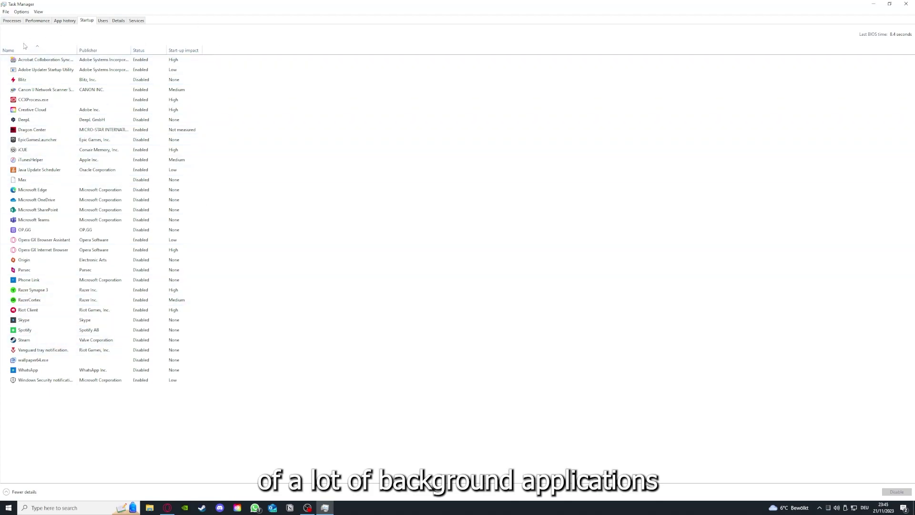
pyautogui.rightClick(149, 61)
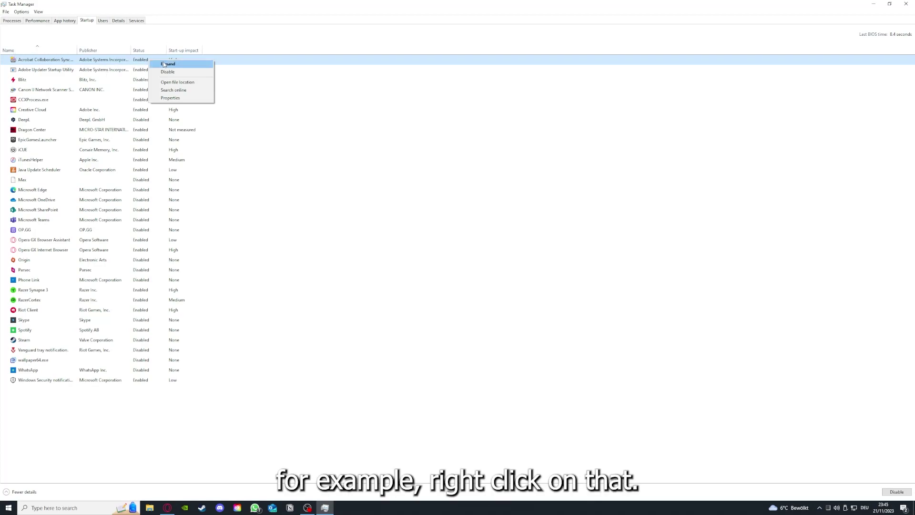
pyautogui.click(318, 99)
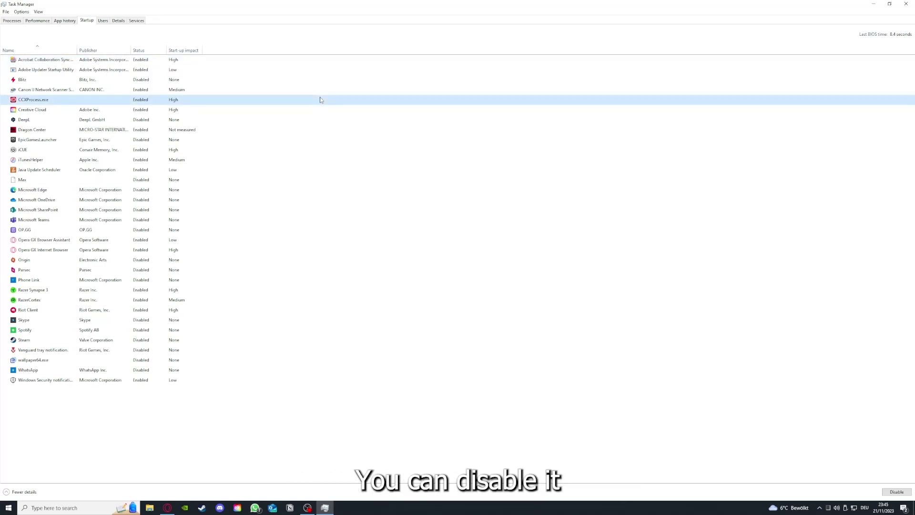
pyautogui.click(488, 200)
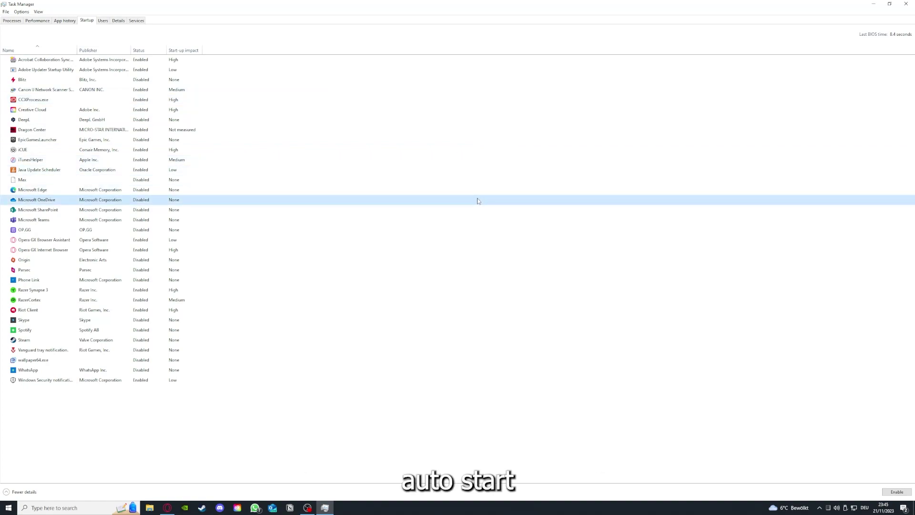
pyautogui.click(57, 62)
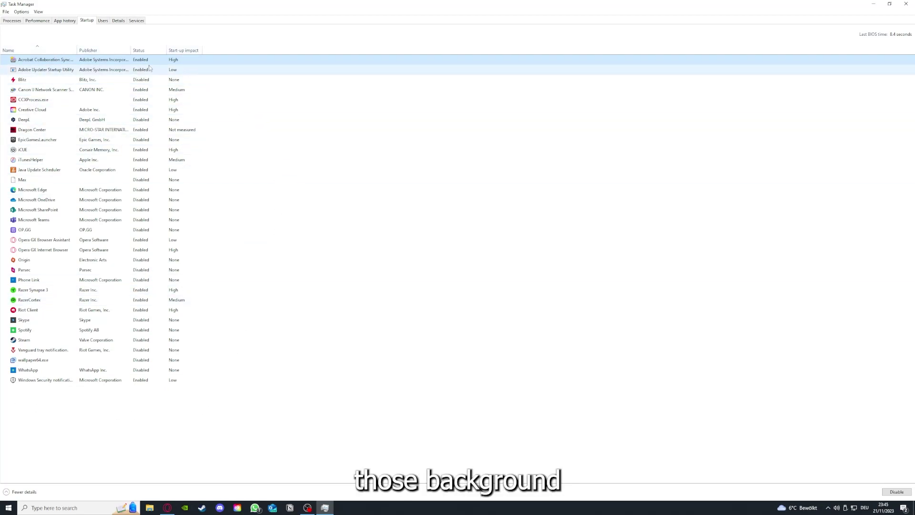
pyautogui.rightClick(224, 208)
pyautogui.click(256, 282)
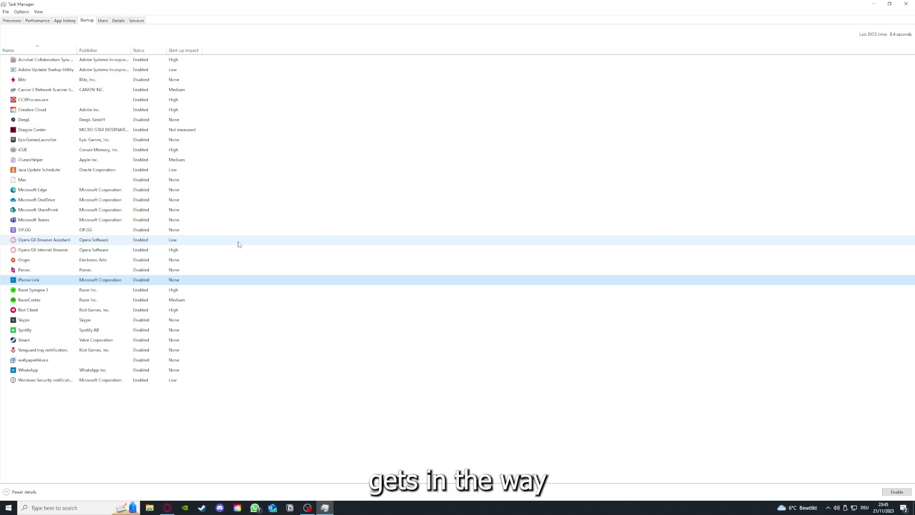
pyautogui.click(200, 165)
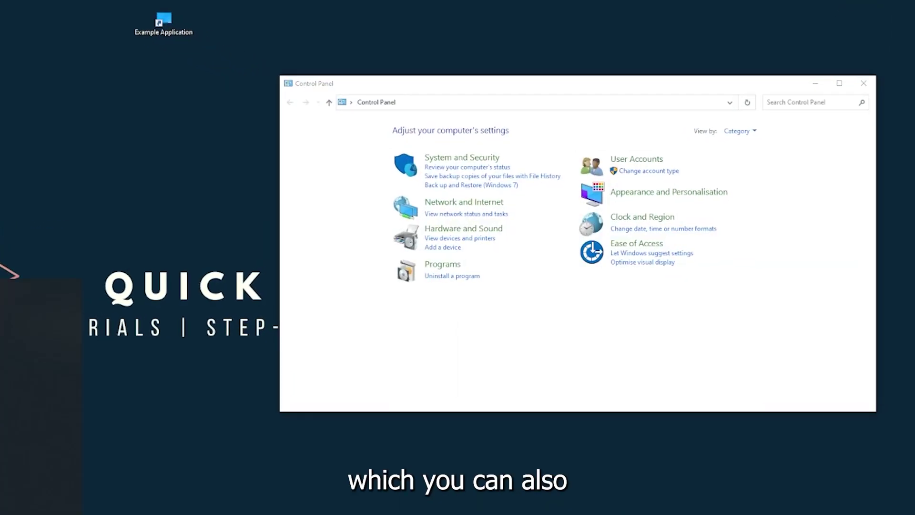
# Step: Go to Control Panel's Programs and Features and scroll the installed programs to Overwolf
pyautogui.press('super+s')
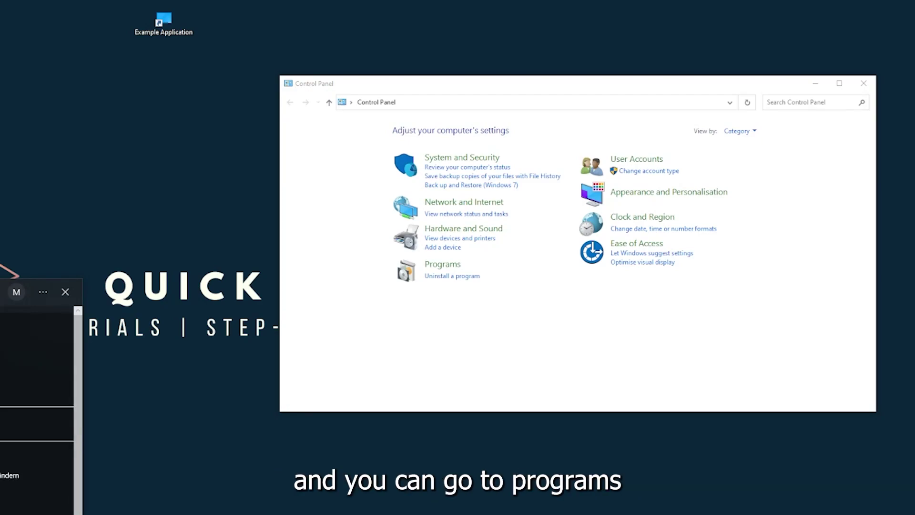
pyautogui.press('Escape')
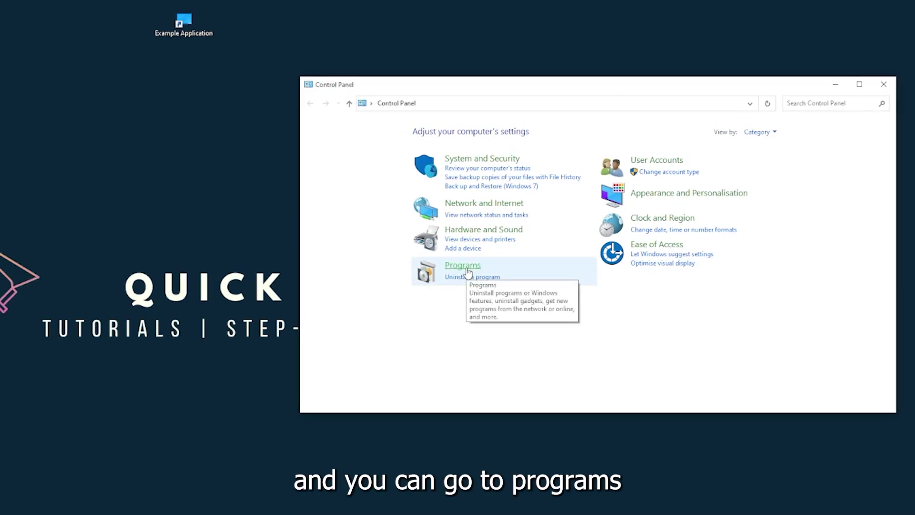
pyautogui.click(467, 270)
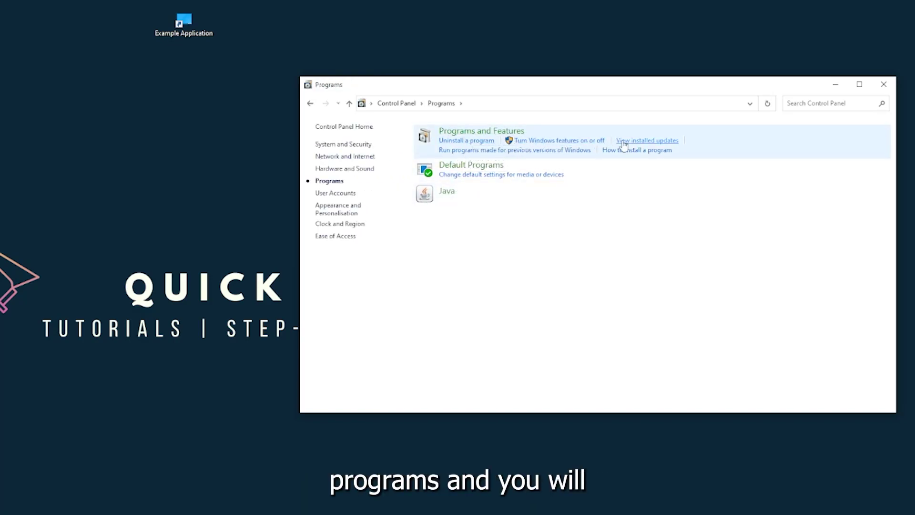
pyautogui.click(494, 136)
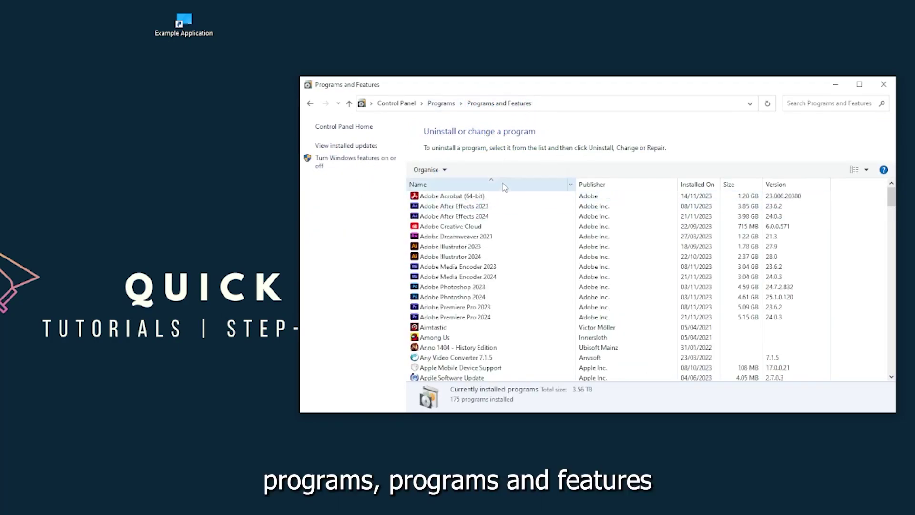
pyautogui.scroll(-20, 483, 269)
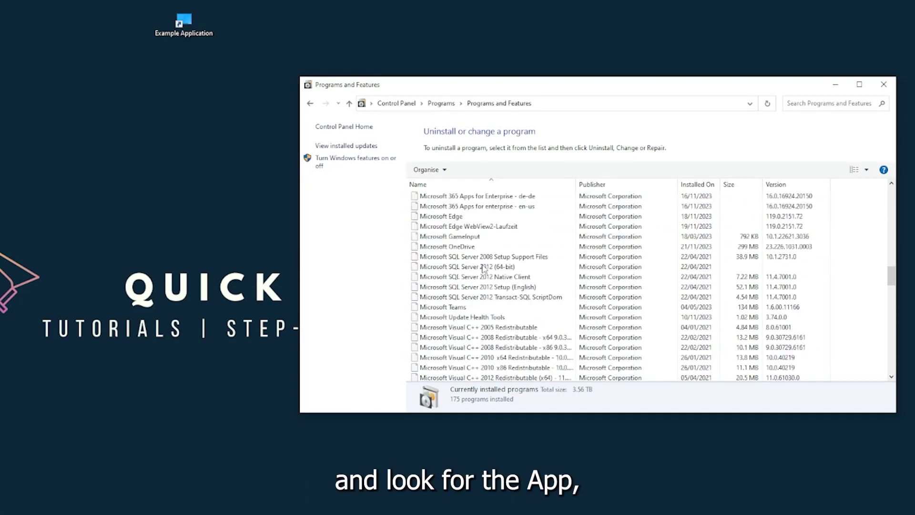
pyautogui.scroll(-20, 484, 268)
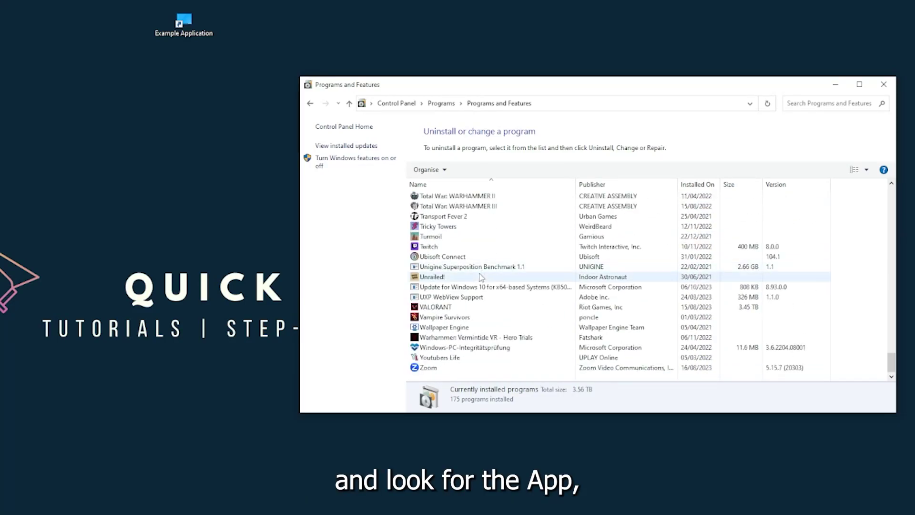
pyautogui.scroll(15, 461, 316)
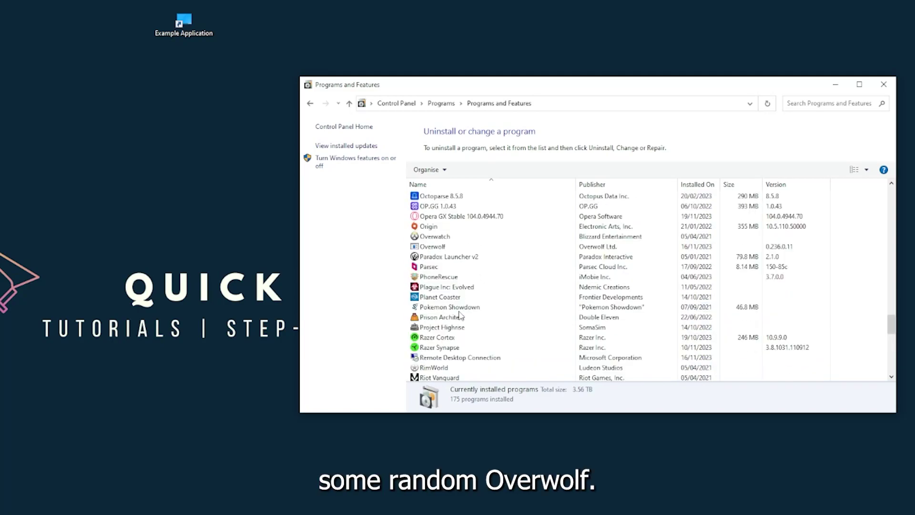
pyautogui.scroll(2, 448, 314)
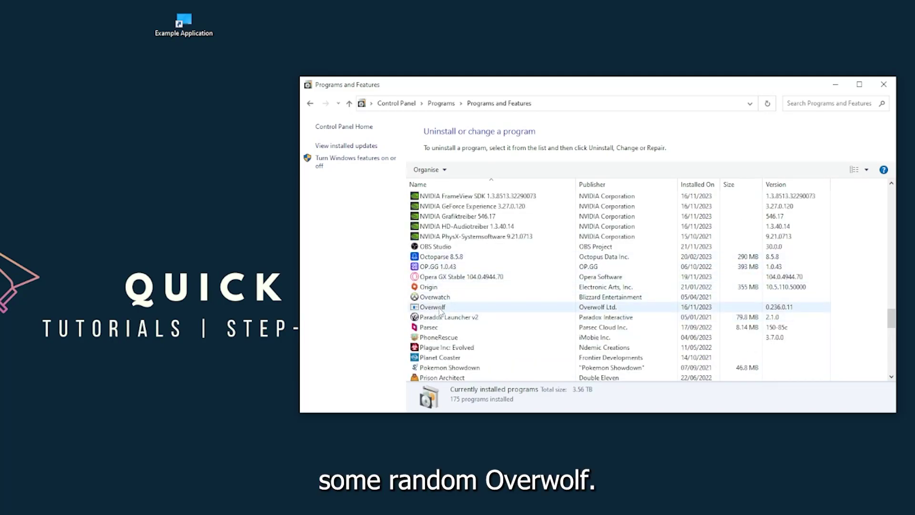
# Step: Run Uninstall/Change on Overwolf, then close the Programs and Features window
pyautogui.click(441, 311)
pyautogui.rightClick(440, 310)
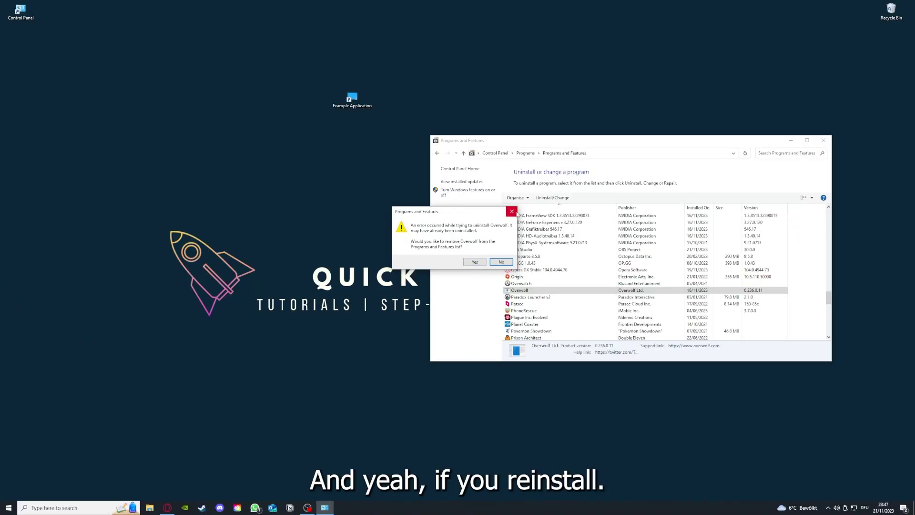
pyautogui.click(512, 211)
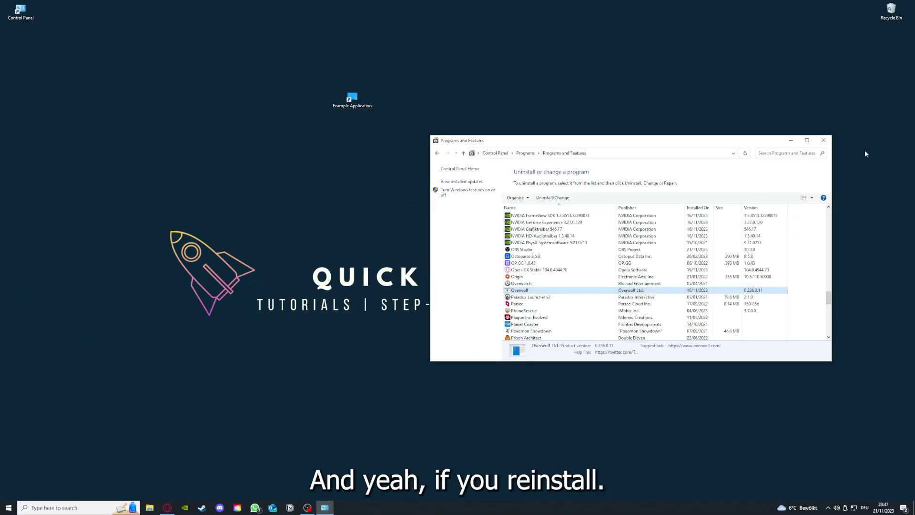
pyautogui.click(823, 140)
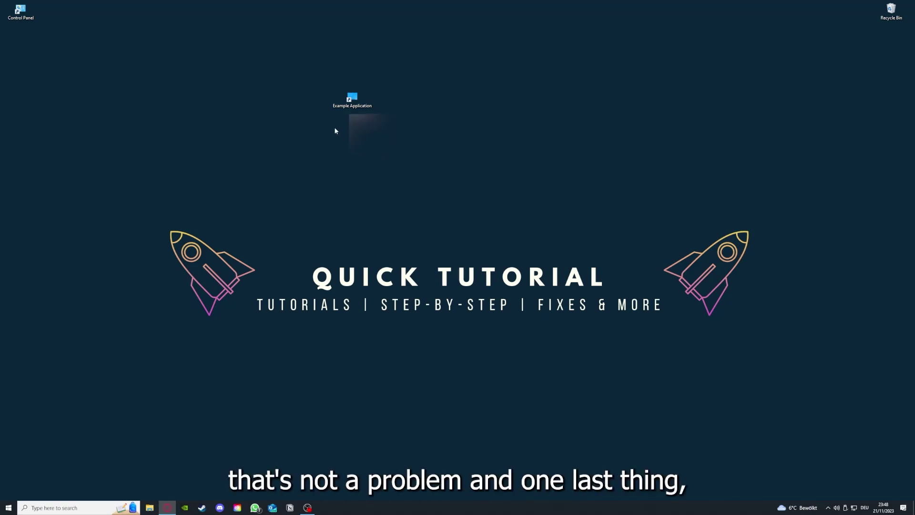
# Step: Review the Example Application shortcut's Security, Details and Previous Versions properties, ending on Shortcut
pyautogui.rightClick(347, 95)
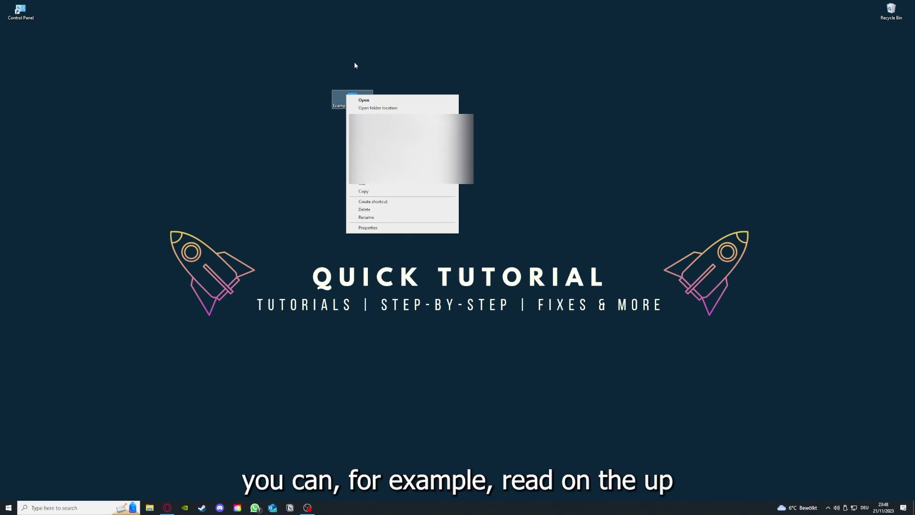
pyautogui.click(366, 228)
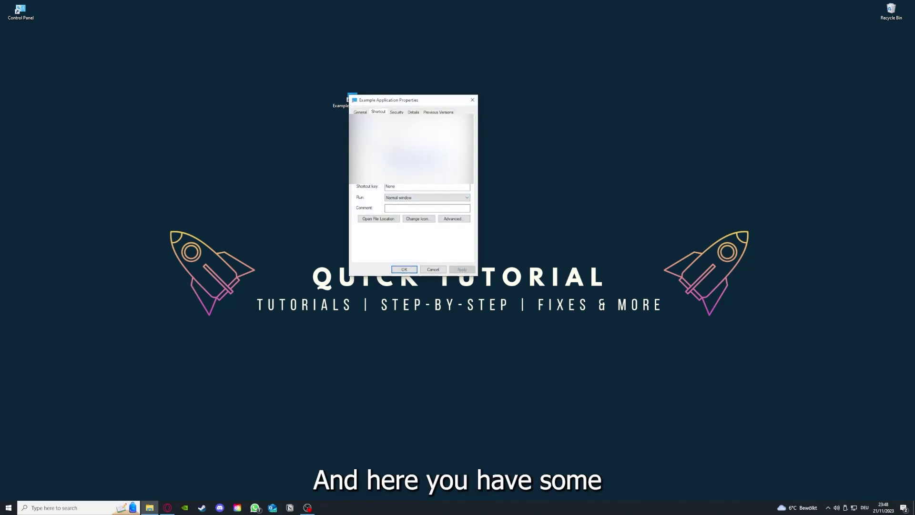
pyautogui.hotkey('ctrl', 'Tab')
pyautogui.hotkey('ctrl', 'Tab')
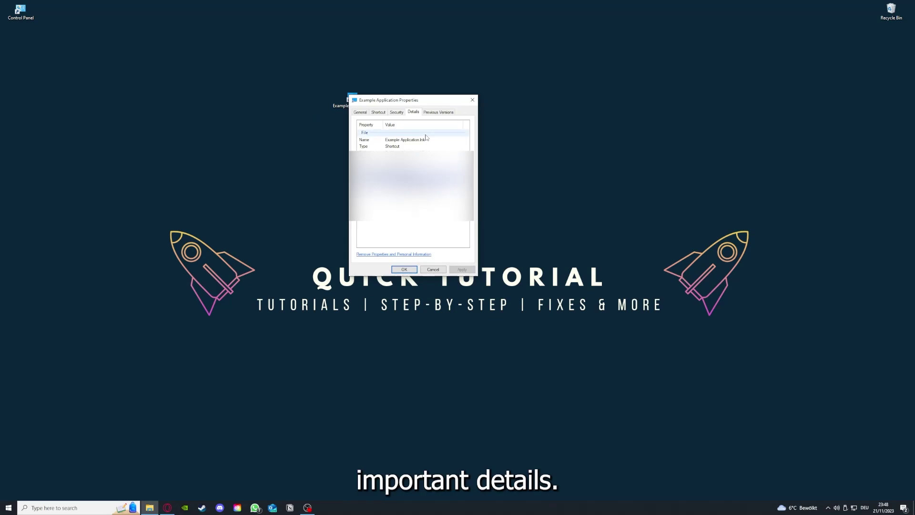
pyautogui.moveTo(415, 100); pyautogui.dragTo(484, 131)
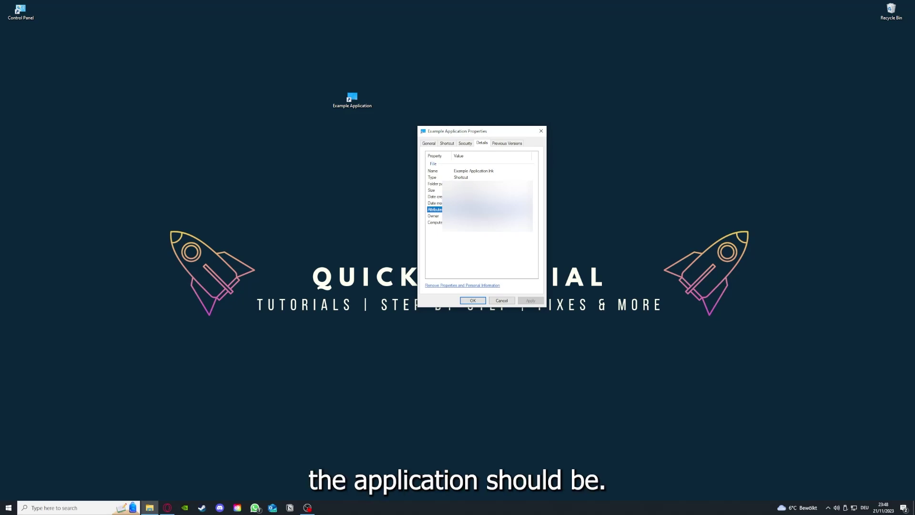
pyautogui.click(512, 146)
pyautogui.click(447, 145)
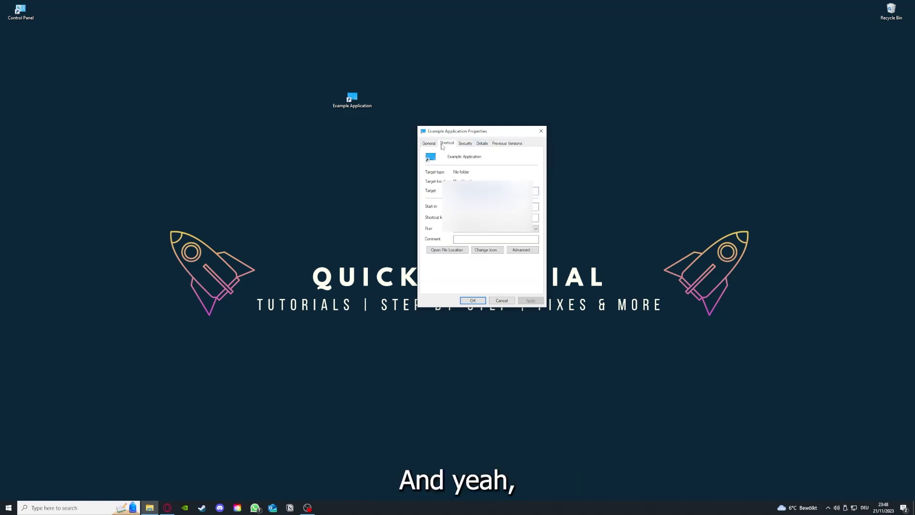
pyautogui.click(439, 250)
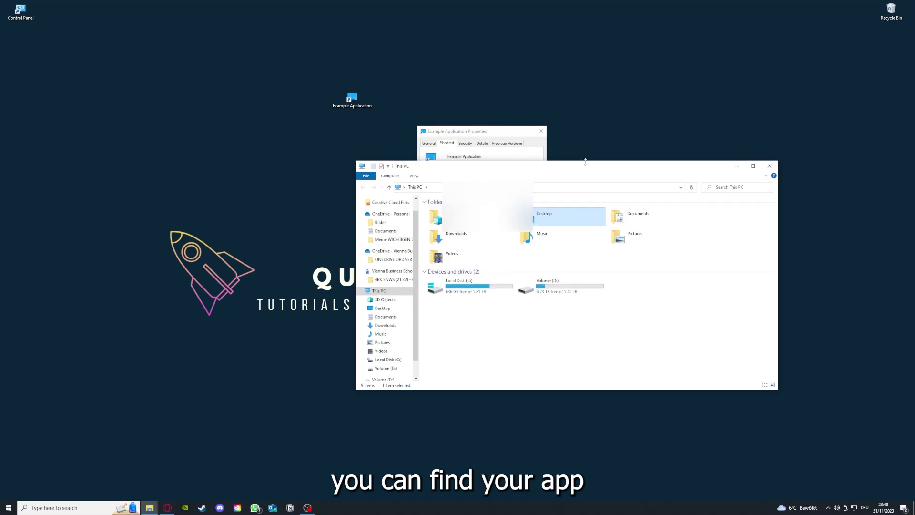
pyautogui.moveTo(587, 165); pyautogui.dragTo(484, 264)
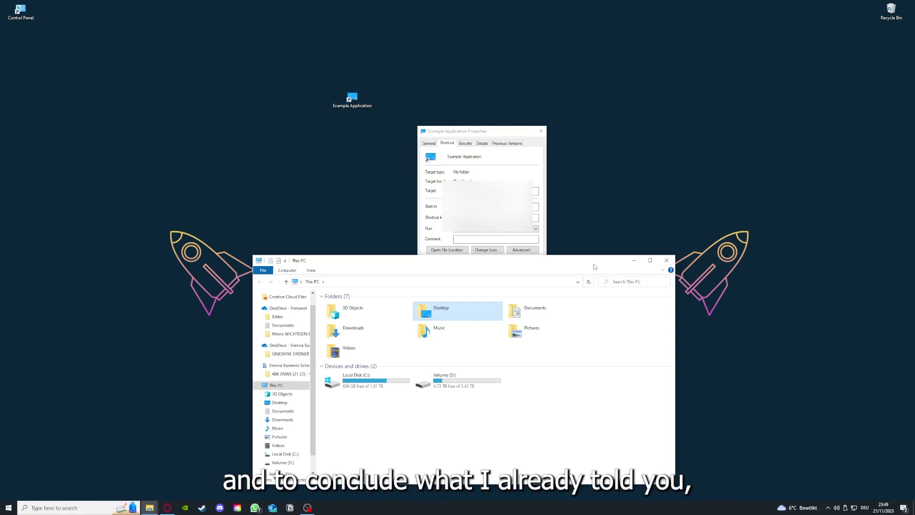
pyautogui.click(666, 260)
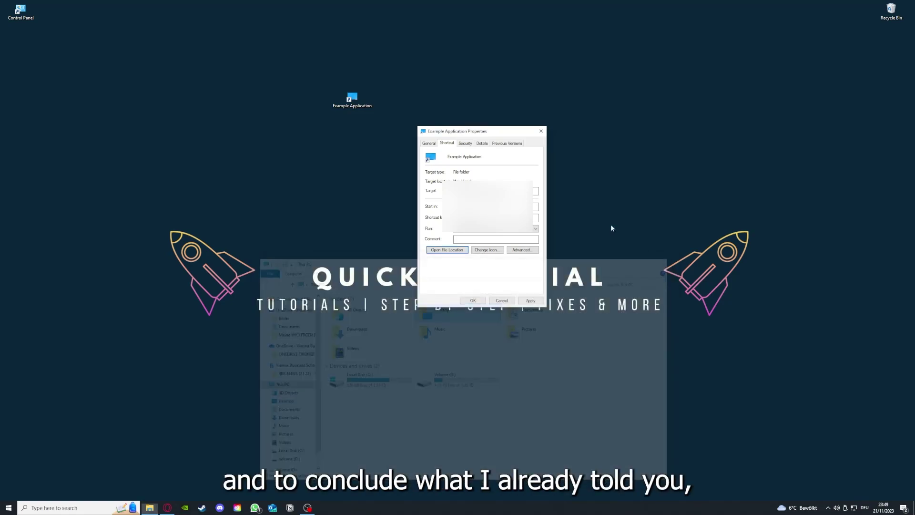
# Step: Close the Example Application Properties dialog with Esc
pyautogui.press('Escape')
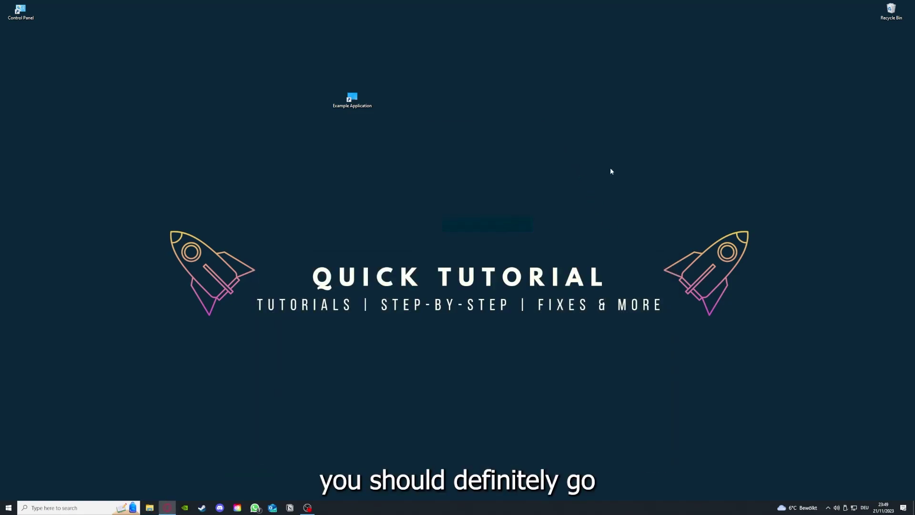